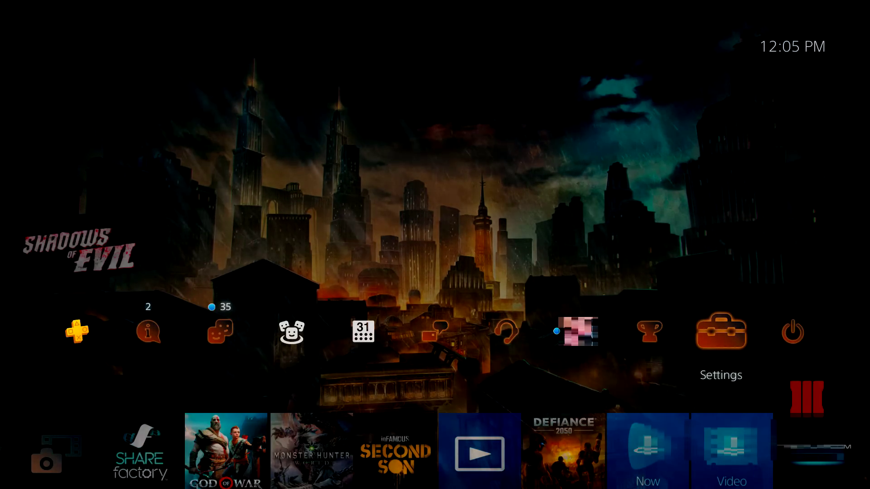
Go through Settings > Account Management > Account Information > Security to the 2-Step Verification page
key("Return")
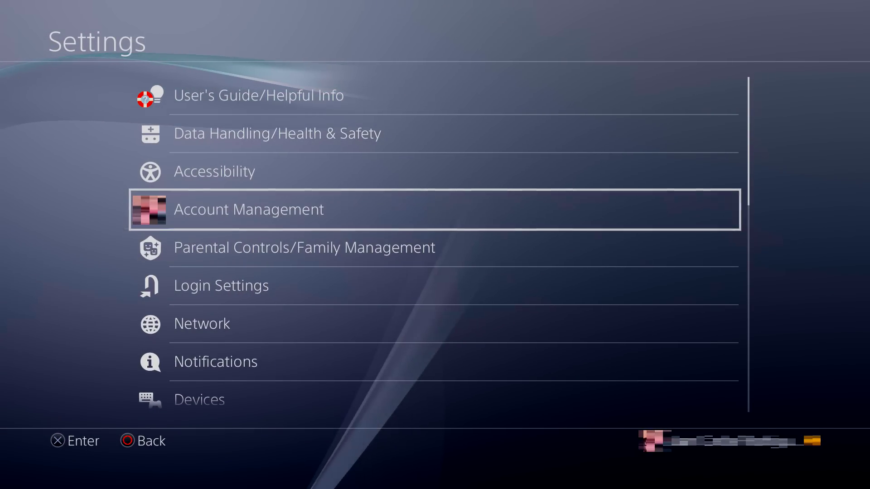
key("Return")
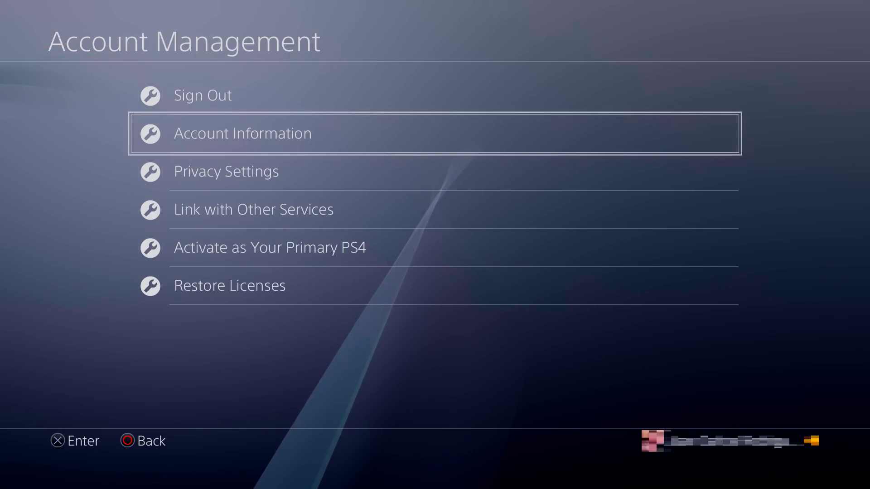
key("Return")
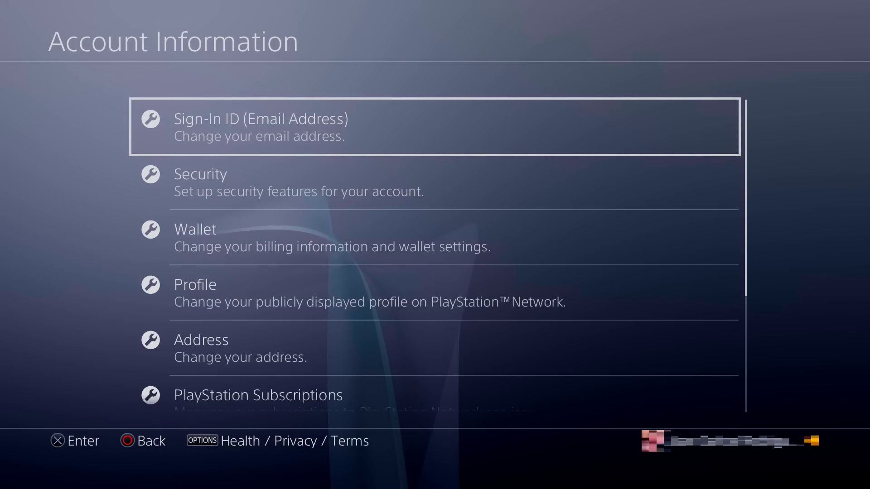
key("Down")
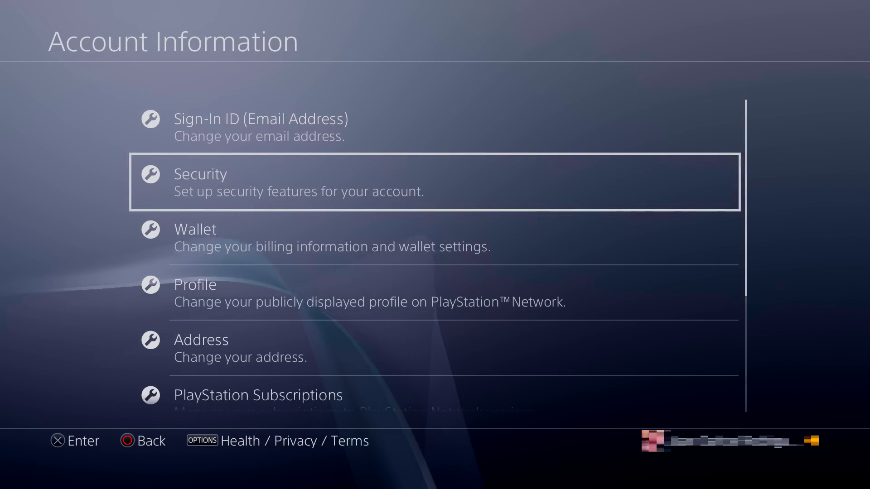
key("Return")
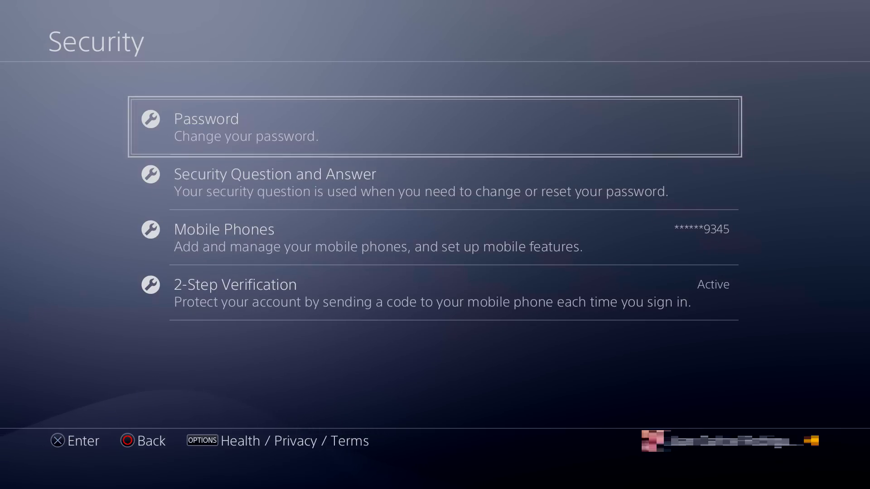
key("Down")
key("Down")
key("Down")
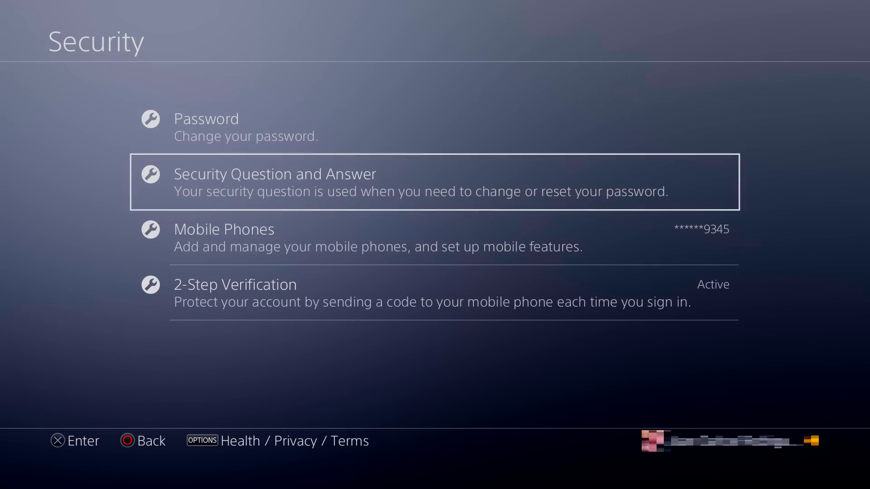
key("Return")
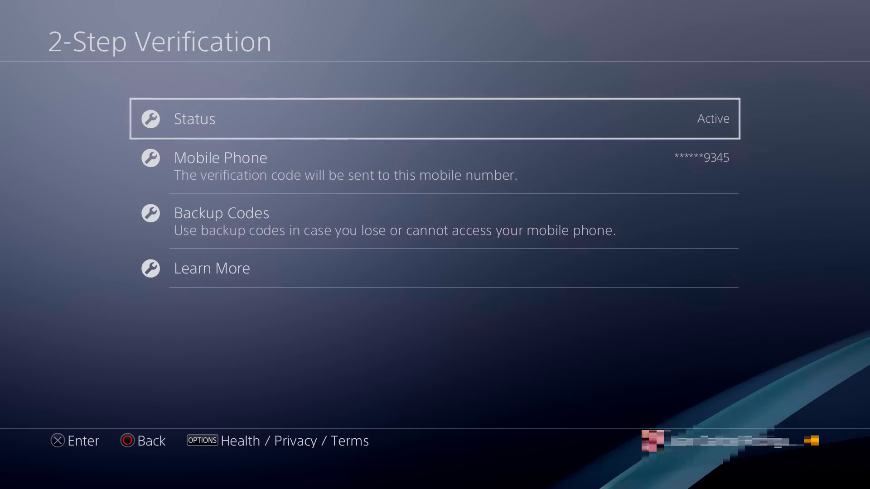
key("Down")
key("Down")
key("Return")
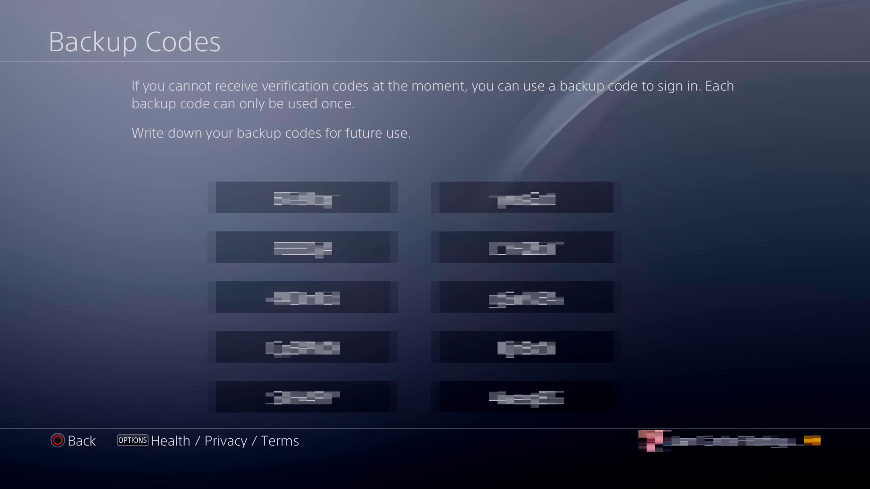
key("Escape")
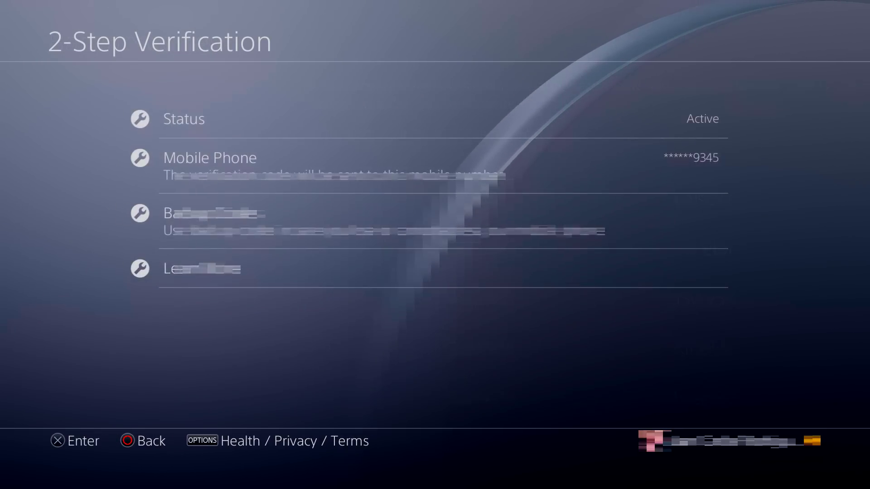
key("Up")
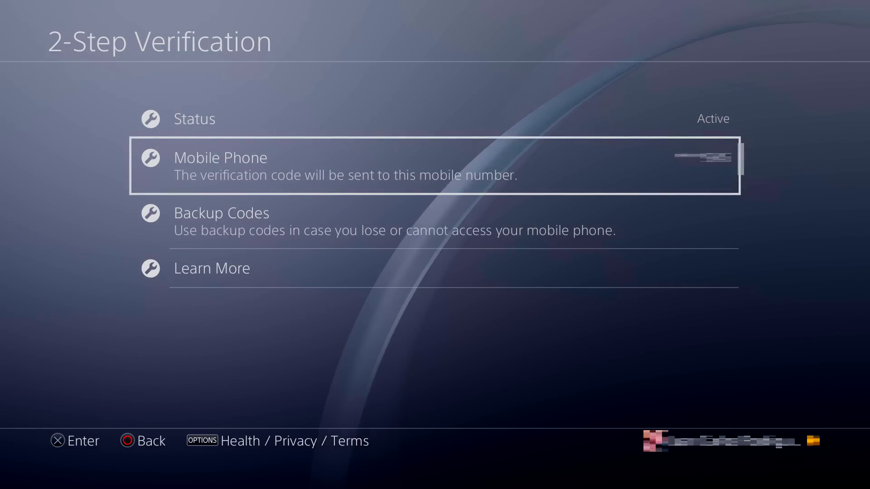
key("Return")
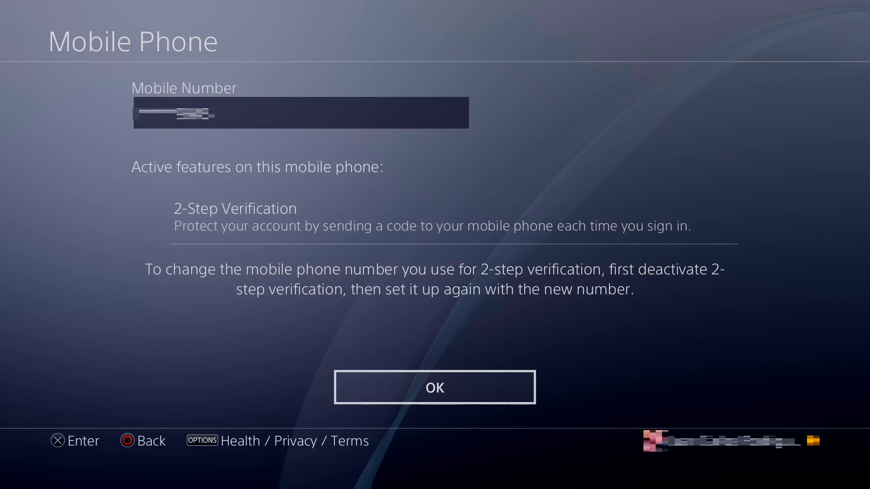
key("Return")
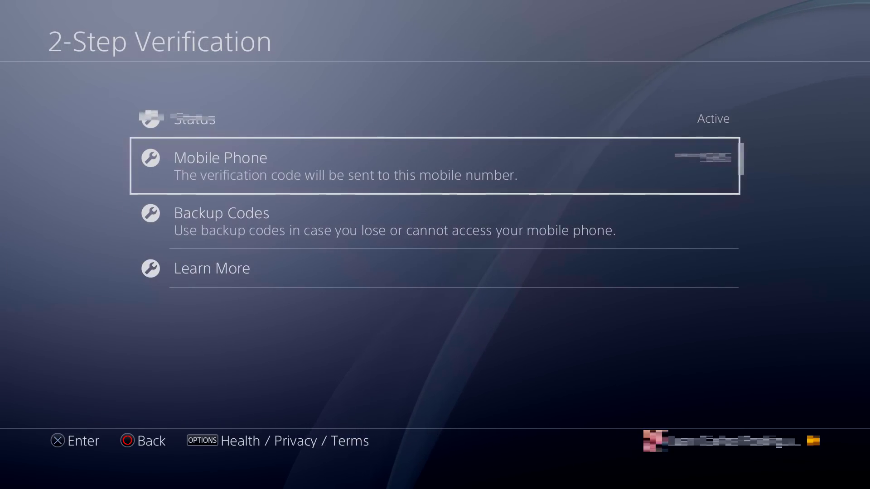
key("Up")
Change the 2-Step Verification status from Active to Inactive and confirm the change
key("Return")
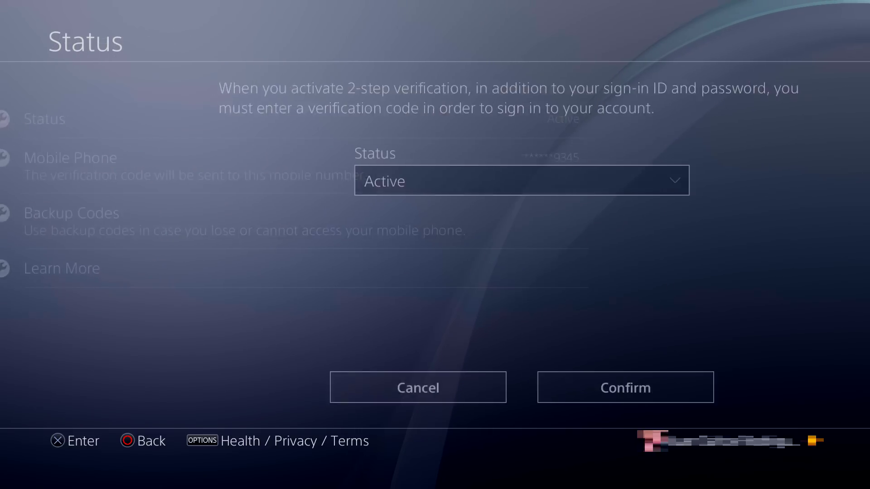
key("Up")
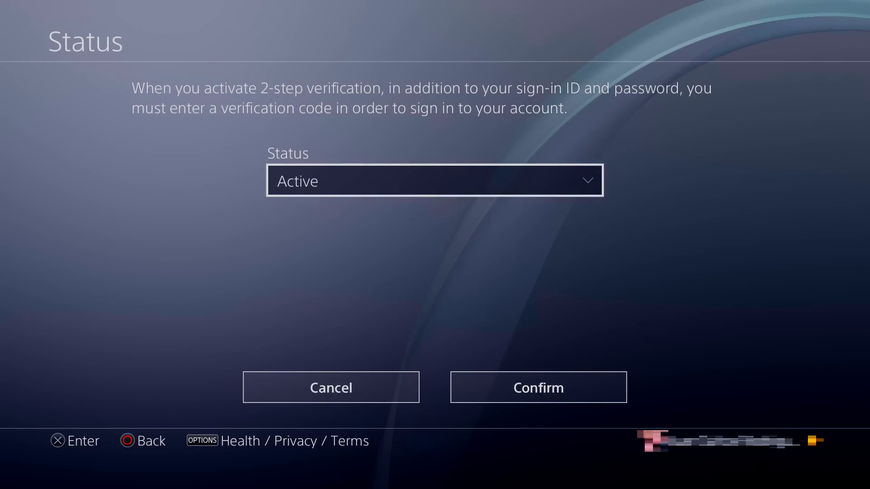
key("Return")
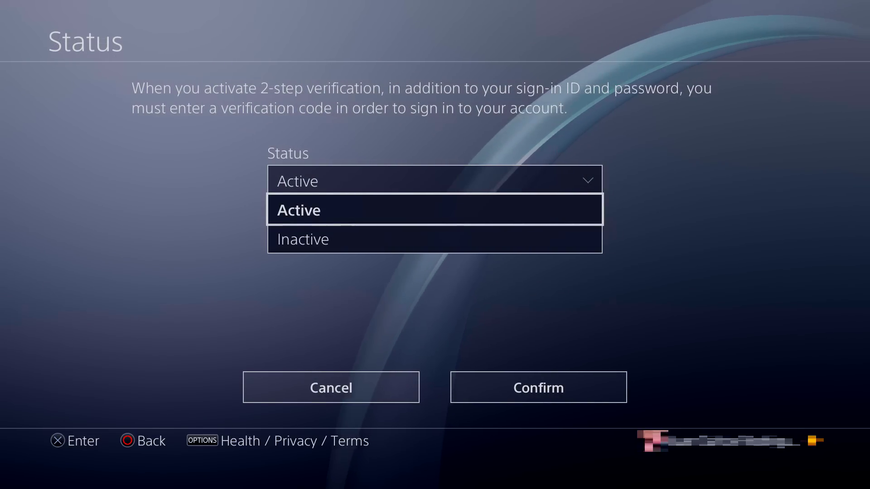
key("Down")
key("Return")
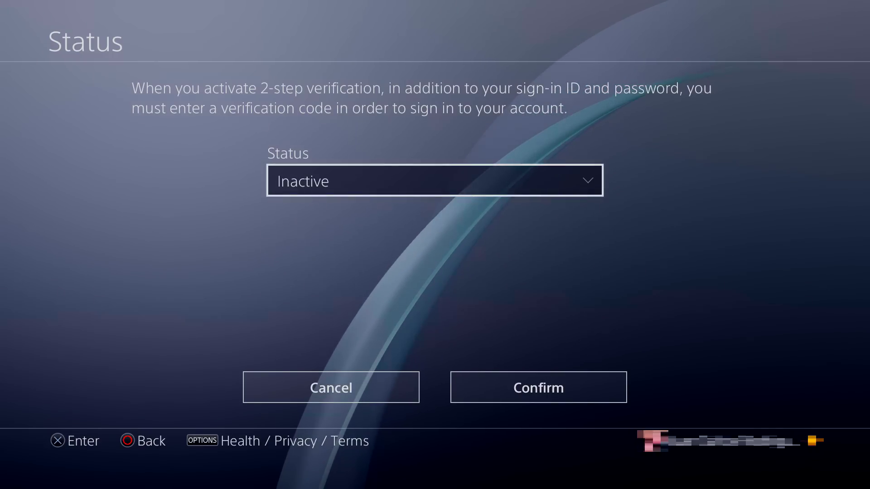
key("Down")
key("Right")
key("Return")
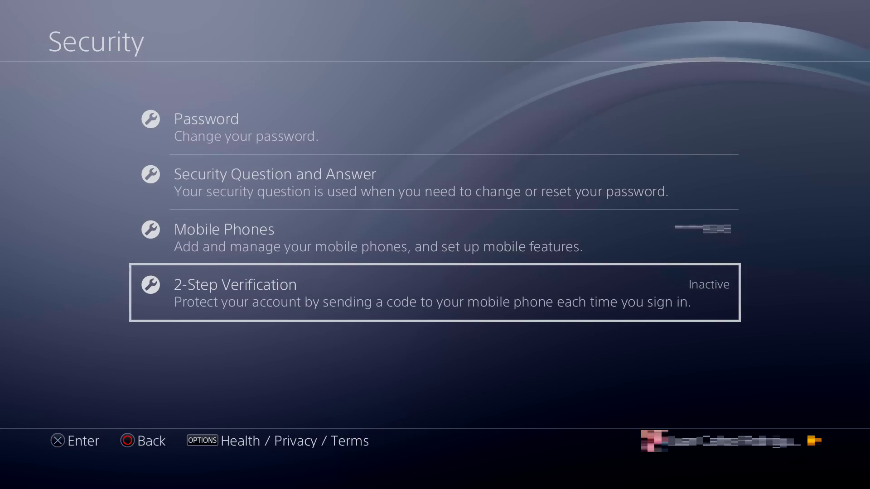
Open the Mobile Phones list from the Security settings
key("Up")
key("Up")
key("Up")
key("Down")
key("Down")
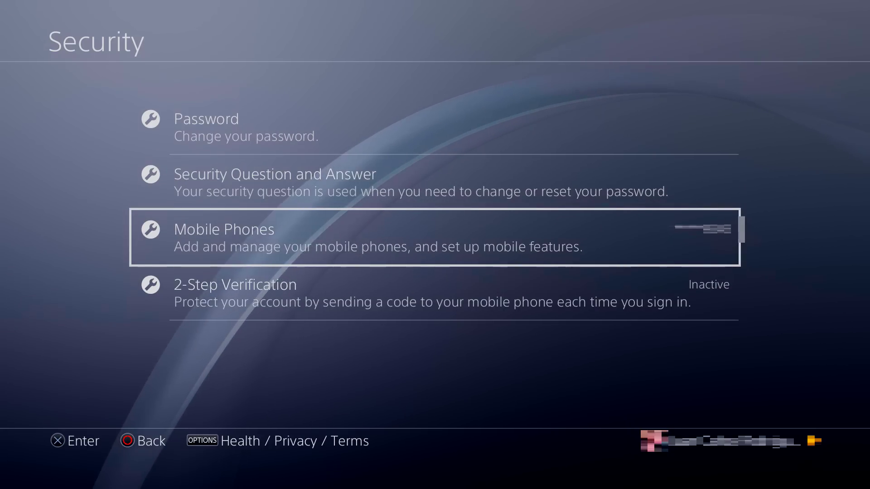
key("Down")
key("Up")
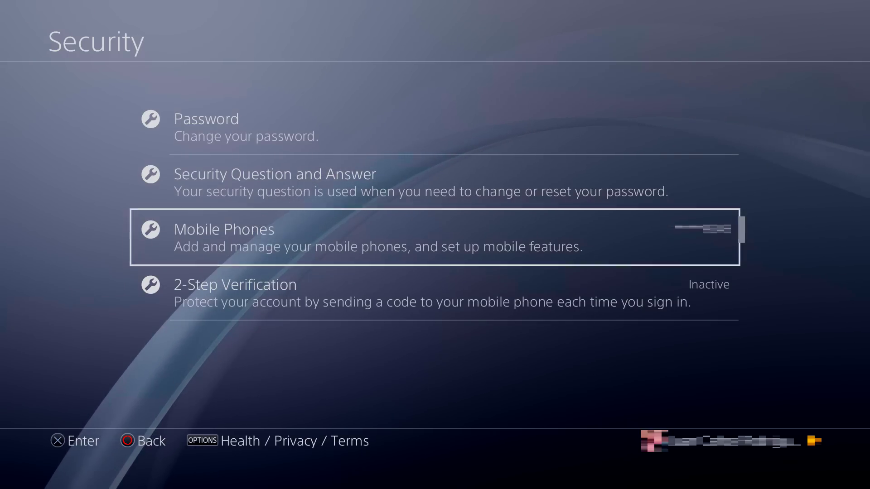
key("Return")
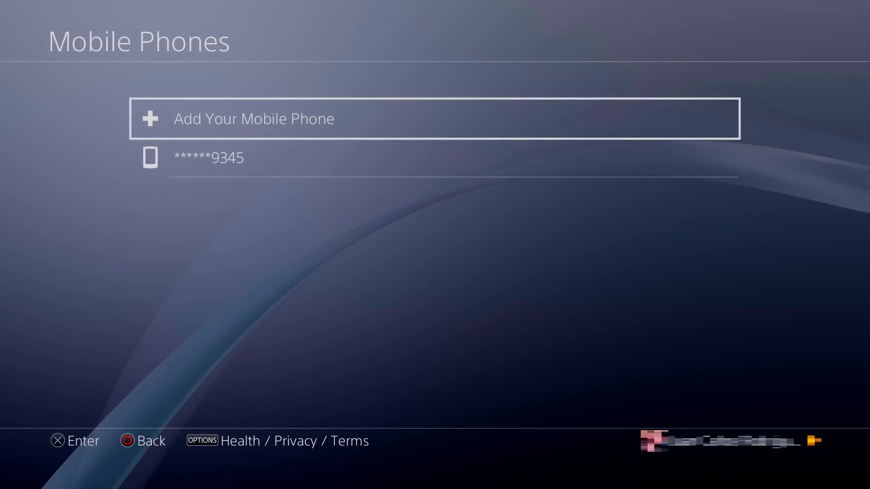
Review the registered phone number's details, then accept with OK to return to the list
key("Down")
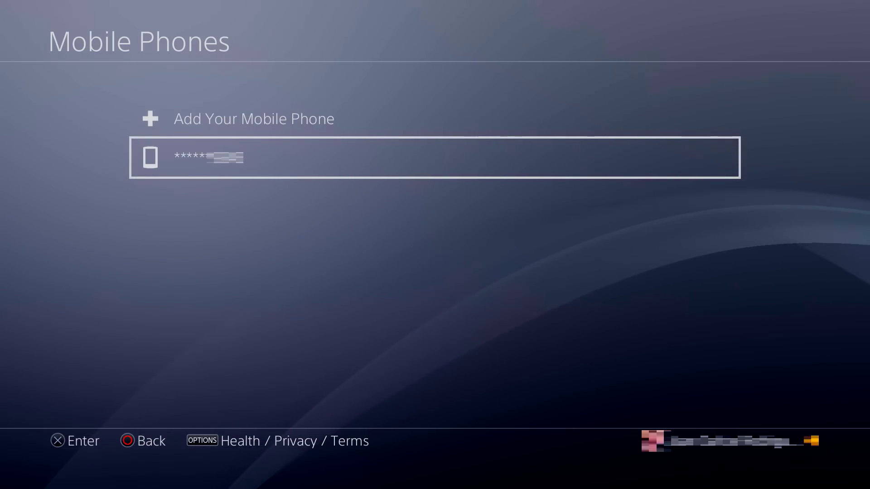
key("Return")
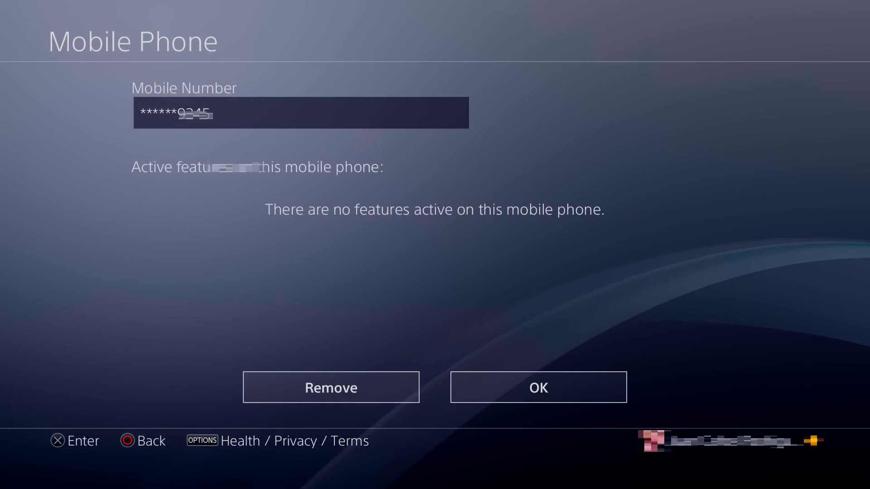
key("Left")
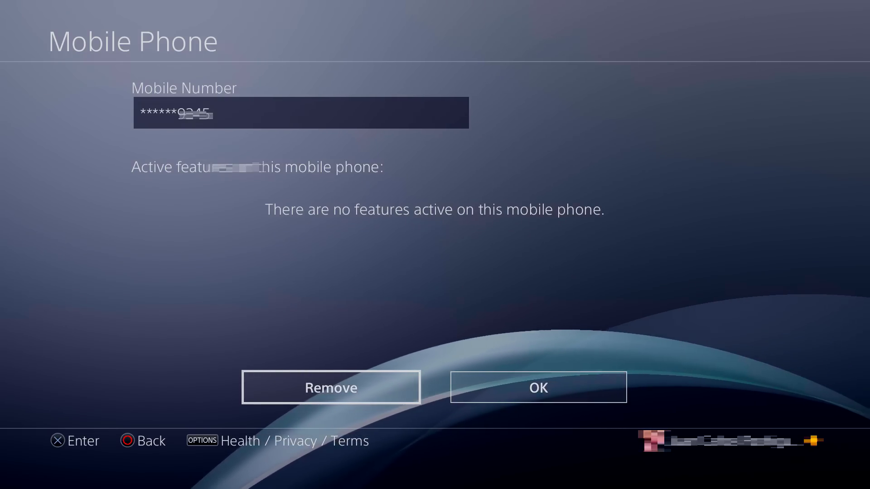
key("Right")
key("Return")
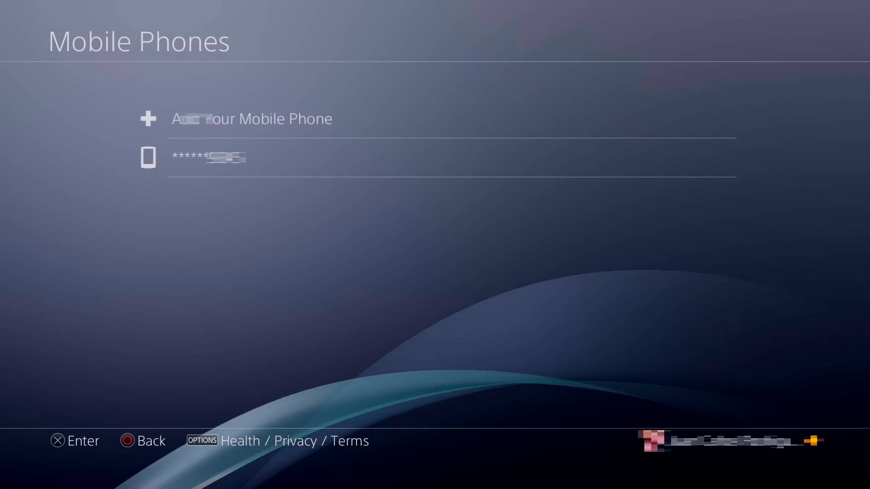
Open the Add Your Mobile Phone form, then cancel back to the Mobile Phones list
key("Up")
key("Return")
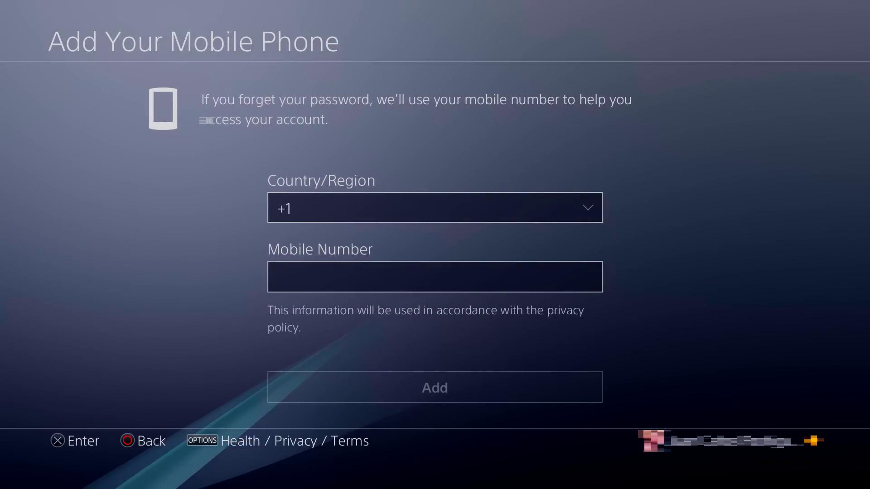
key("Down")
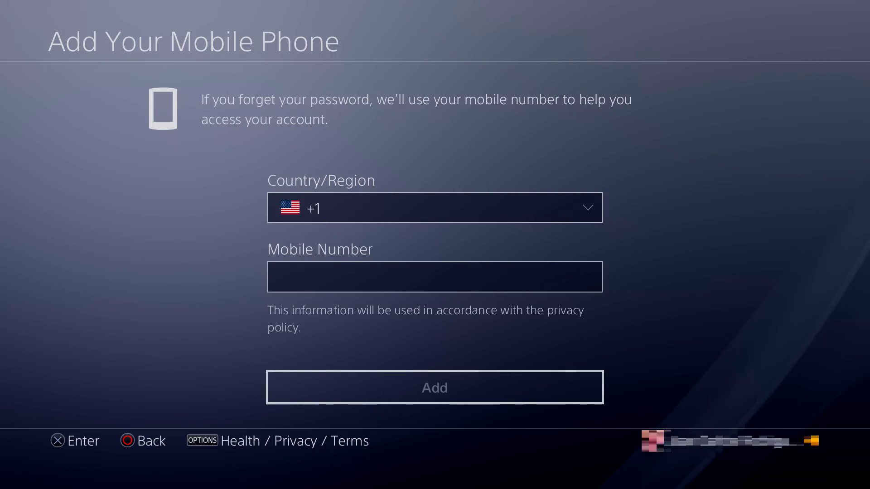
key("Escape")
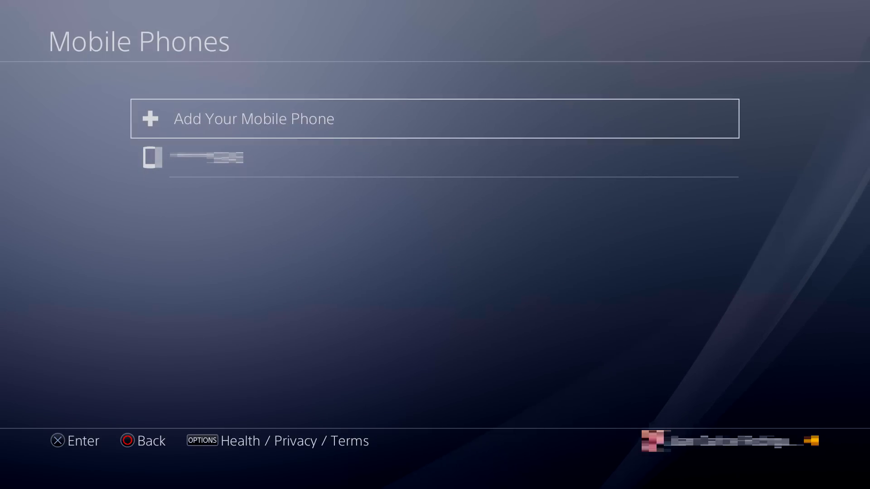
Back out to Account Information and reopen Security, highlighting 2-Step Verification
key("Escape")
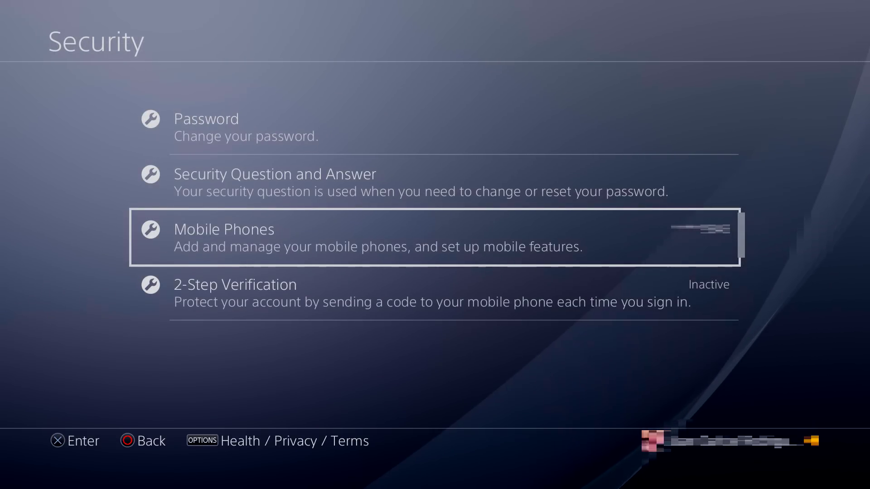
key("Escape")
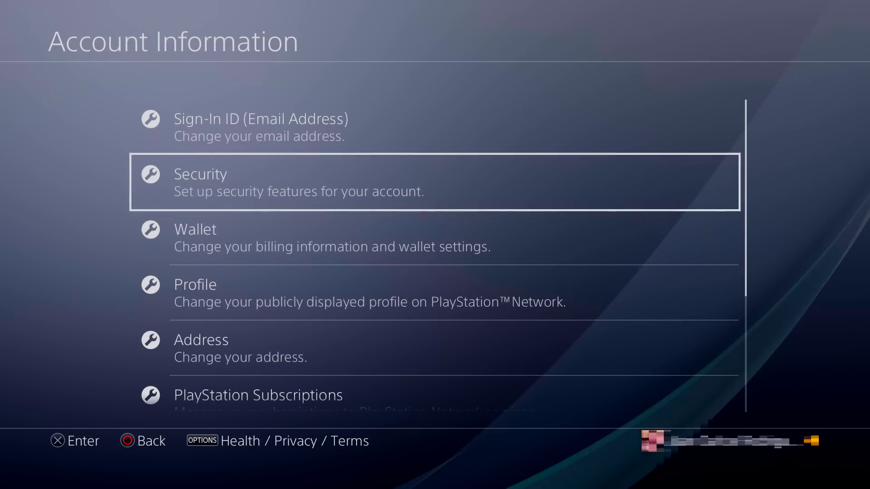
key("Up")
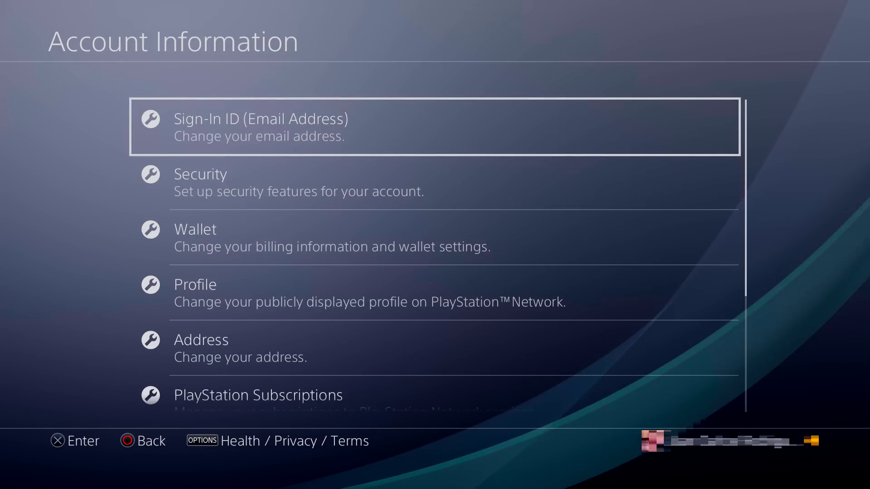
key("Down")
key("Return")
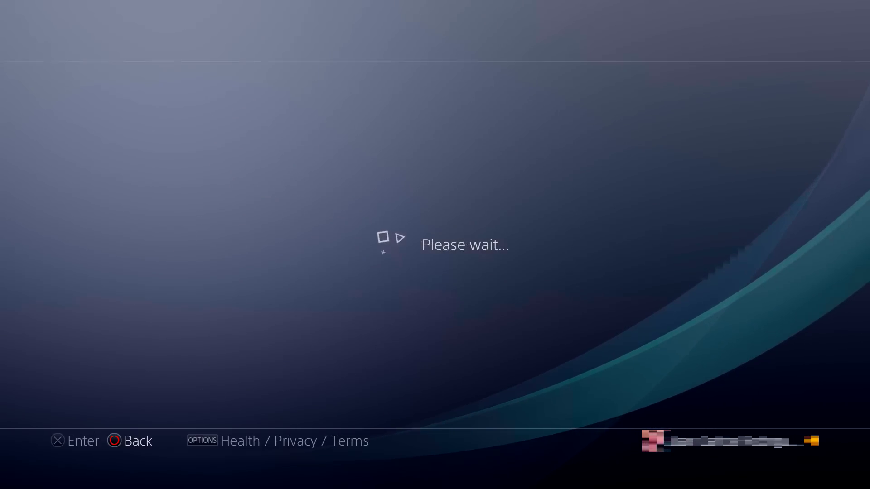
key("Down")
key("Down")
key("Down")
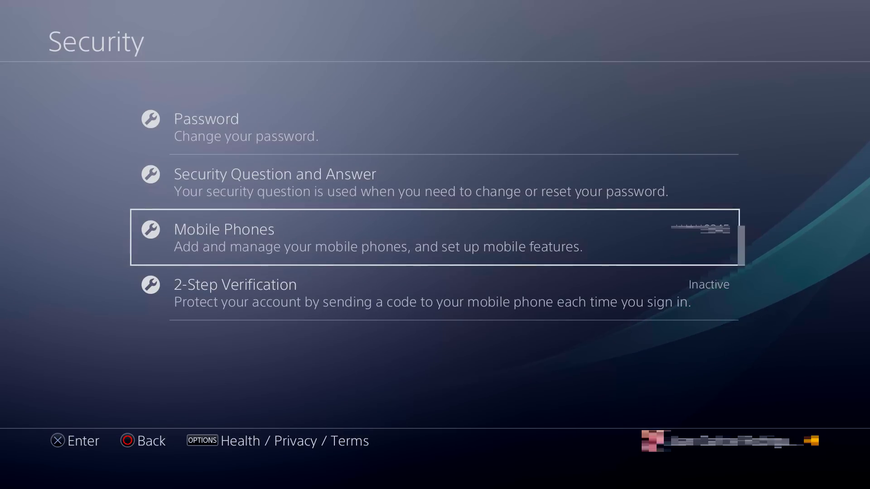
Choose Set Up Now for 2-Step Verification and send the code to the listed mobile number
key("Return")
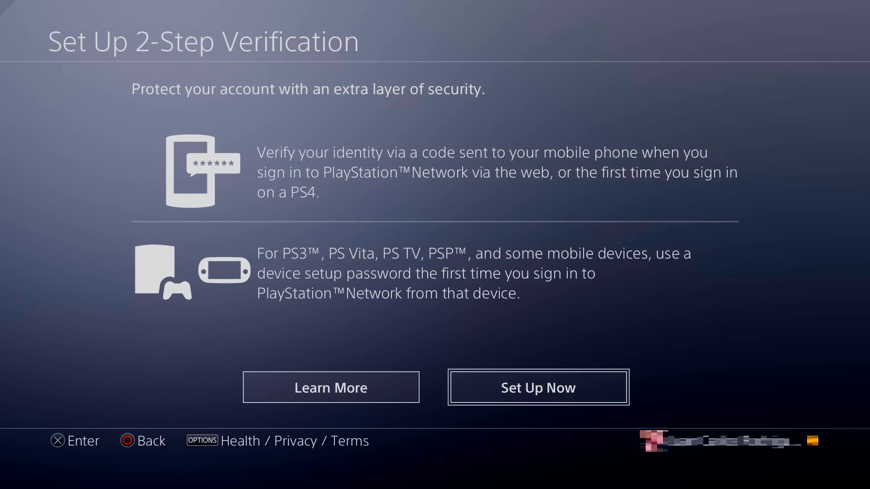
key("Return")
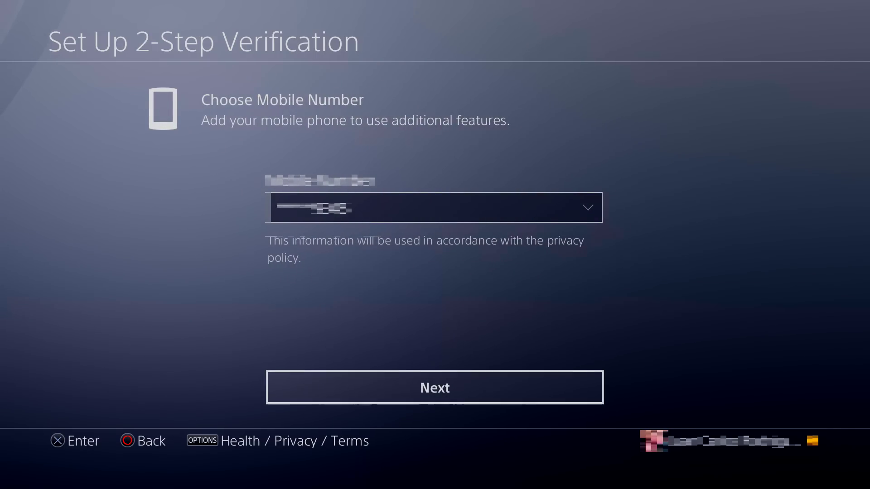
key("Return")
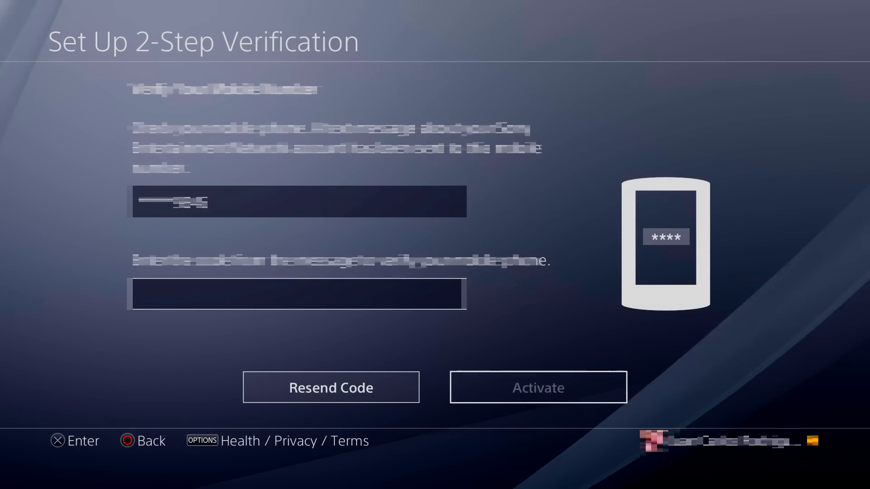
Bring up the keypad and enter the first two digits of the texted code
key("Return")
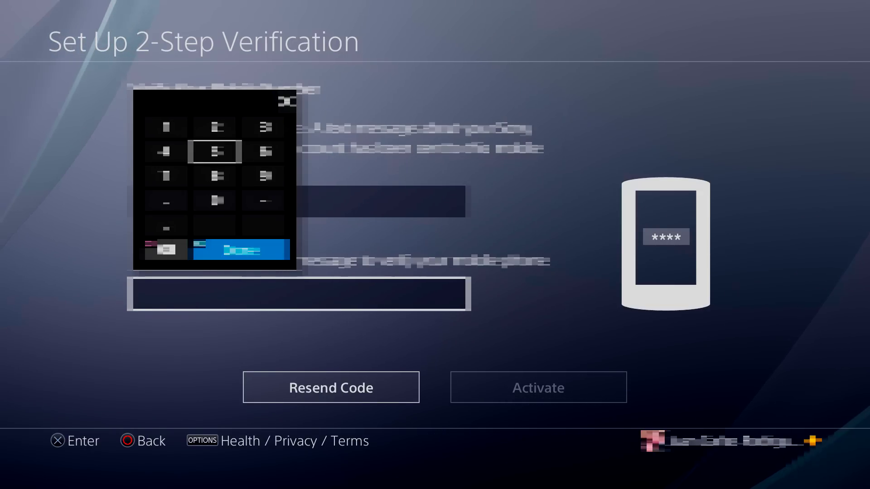
key("Left")
key("Return")
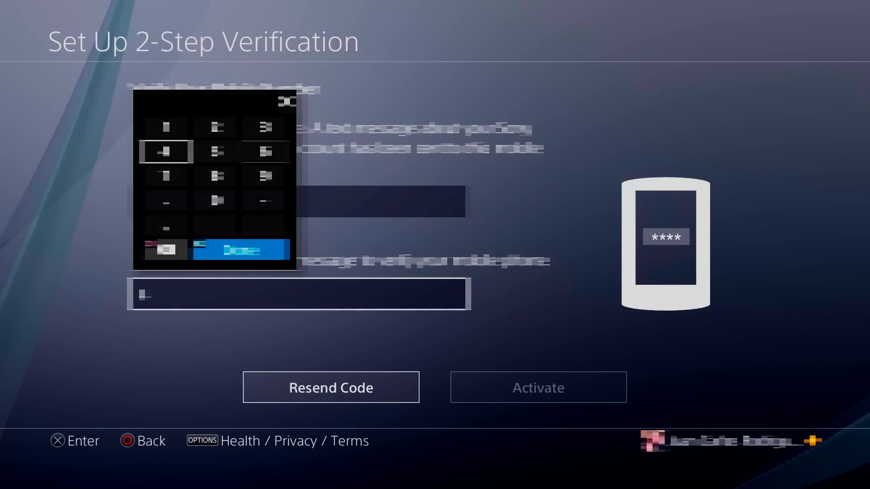
key("Up")
key("Right")
key("Right")
key("Return")
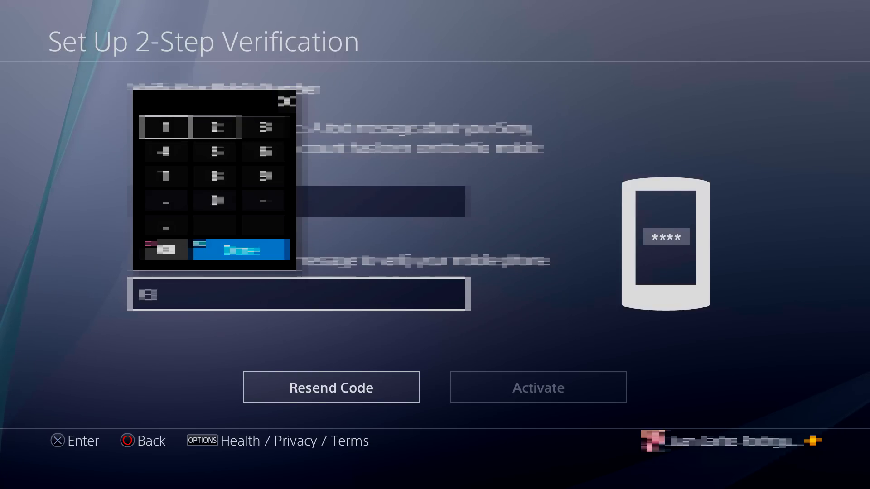
Enter the remaining code digits, close the keypad, and activate 2-Step Verification
key("Return")
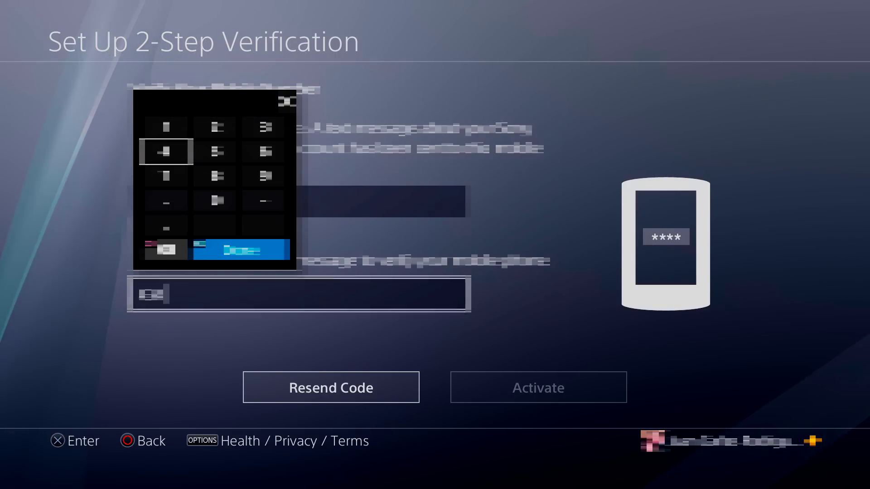
key("Up")
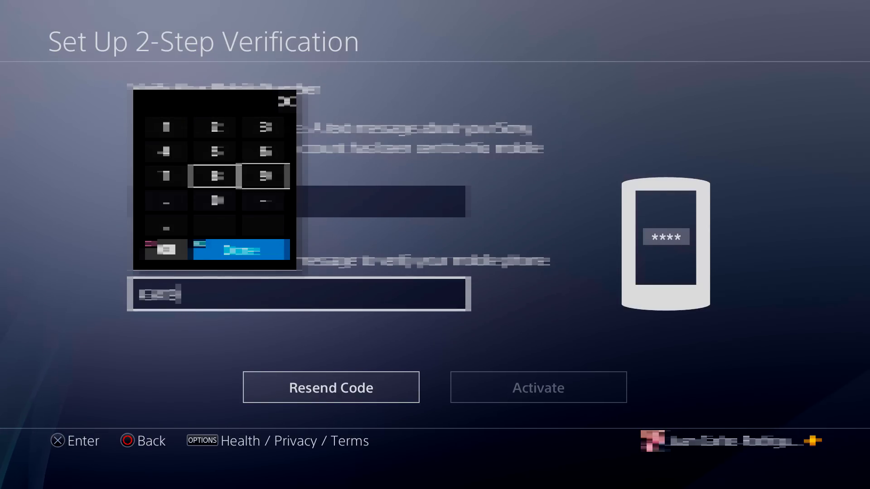
key("Return")
key("Up")
key("Up")
key("Return")
key("Escape")
key("Down")
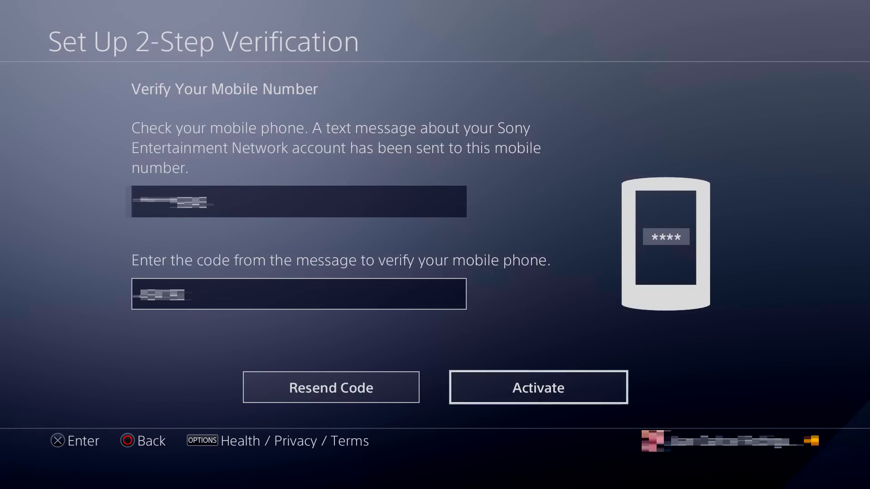
key("Return")
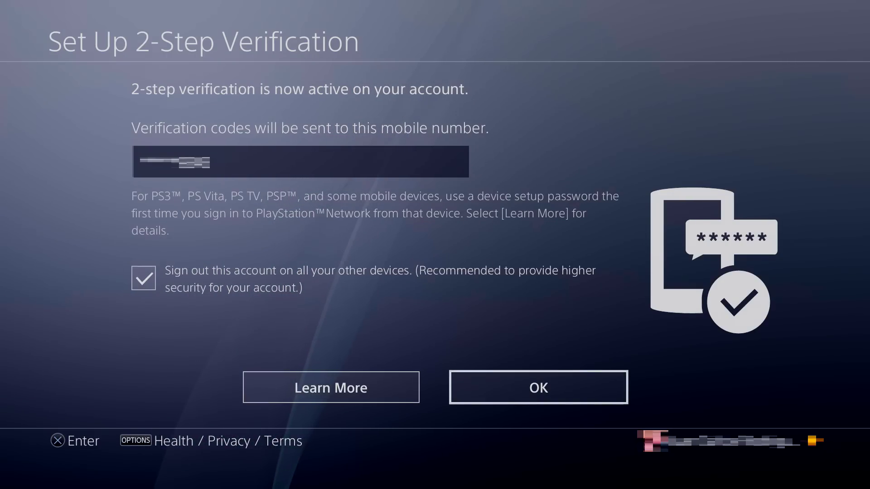
Press OK on the activation confirmation, keeping sign-out of other devices checked
key("Return")
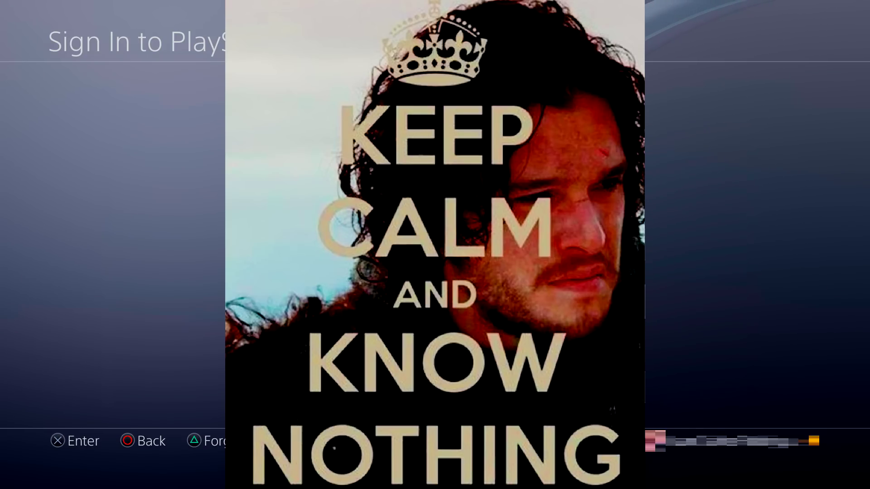
Continue to the sign-in code screen and enter the first two digits of the SMS code
key("Return")
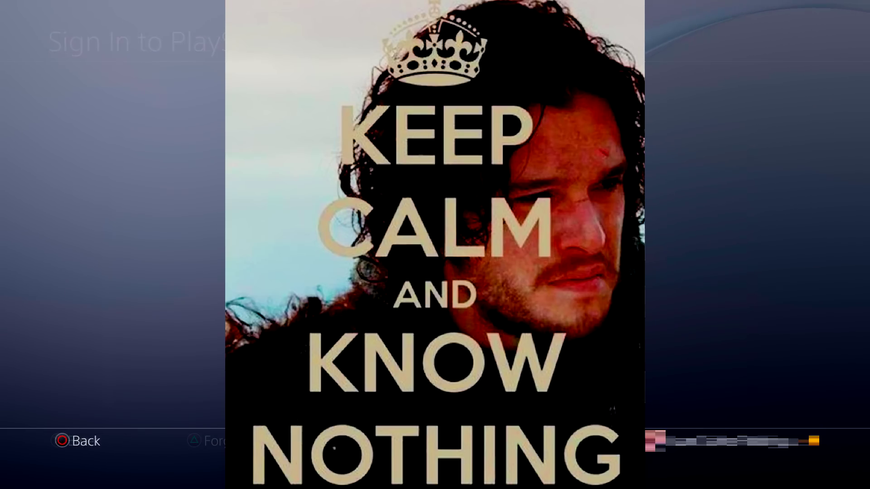
key("Down")
key("Up")
key("Return")
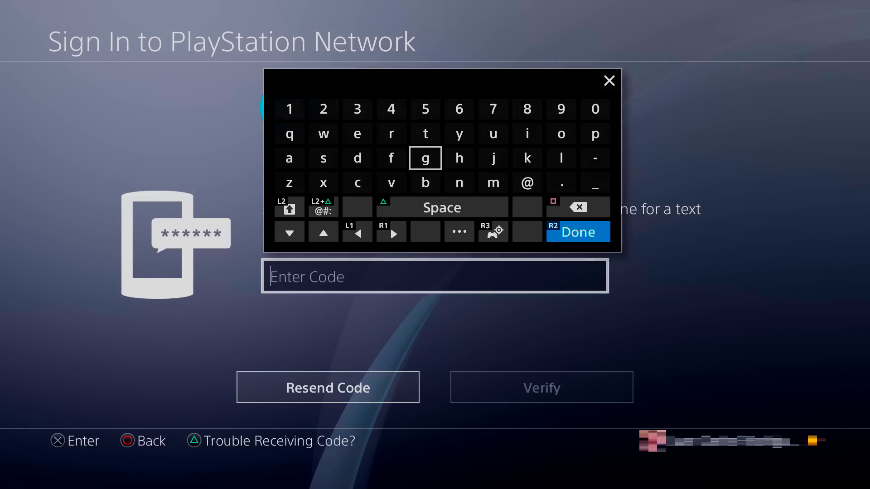
key("Right")
key("Right")
key("Right")
key("Right")
key("Right")
key("Up")
key("Up")
key("Left")
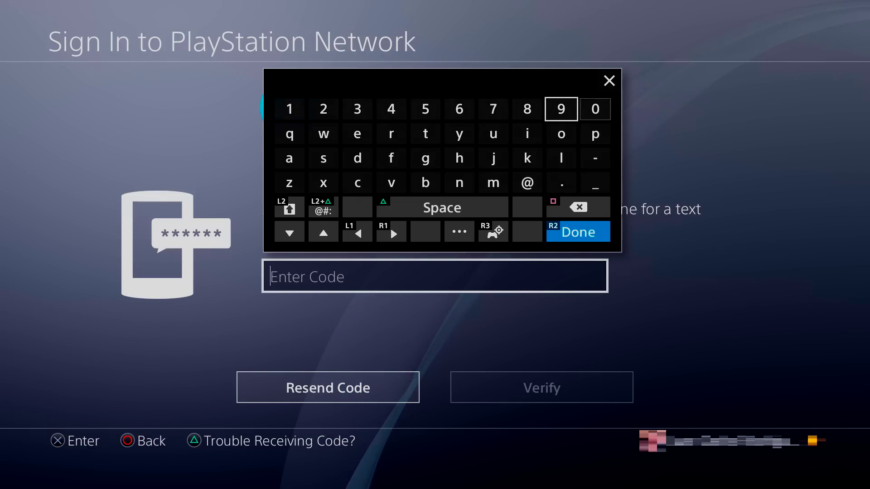
key("Return")
key("Left")
key("Left")
key("Left")
key("Return")
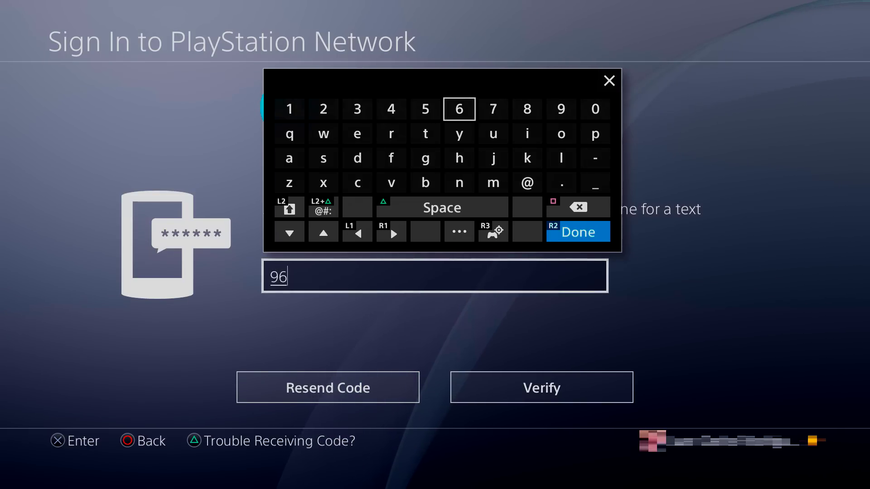
Enter the last four digits of the SMS code and close the keyboard
key("Left")
key("Right")
key("Right")
key("Right")
key("Return")
key("Right")
key("Return")
key("Left")
key("Left")
key("Left")
key("Left")
key("Left")
key("Left")
key("Left")
key("Return")
key("Right")
key("Right")
key("Return")
key("Escape")
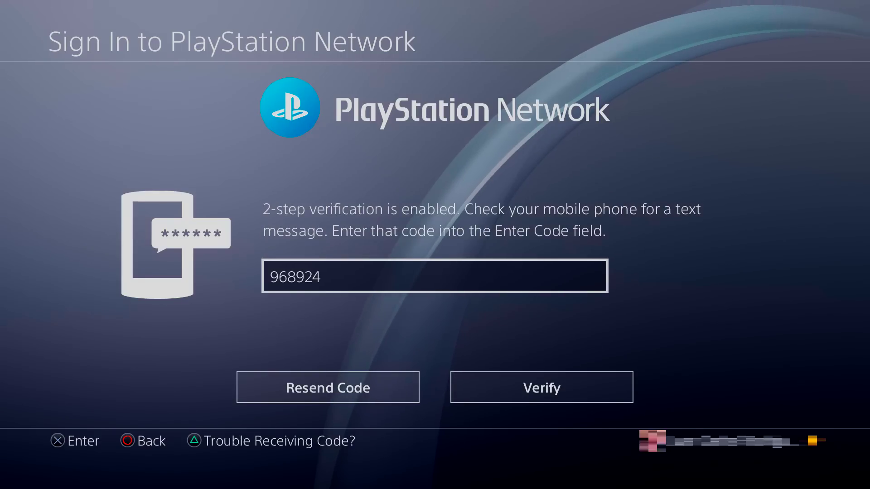
key("Down")
Verify the SMS code to sign in, then back out of Account Management to the home screen
key("Return")
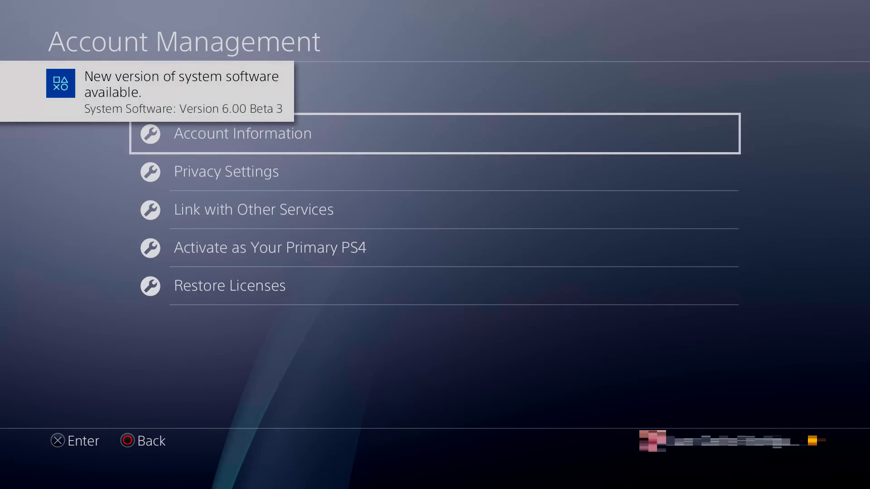
key("Escape")
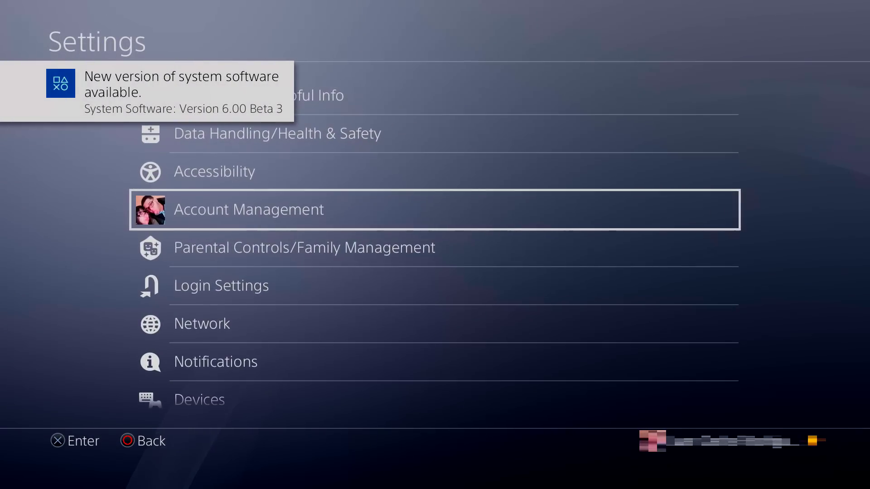
key("Escape")
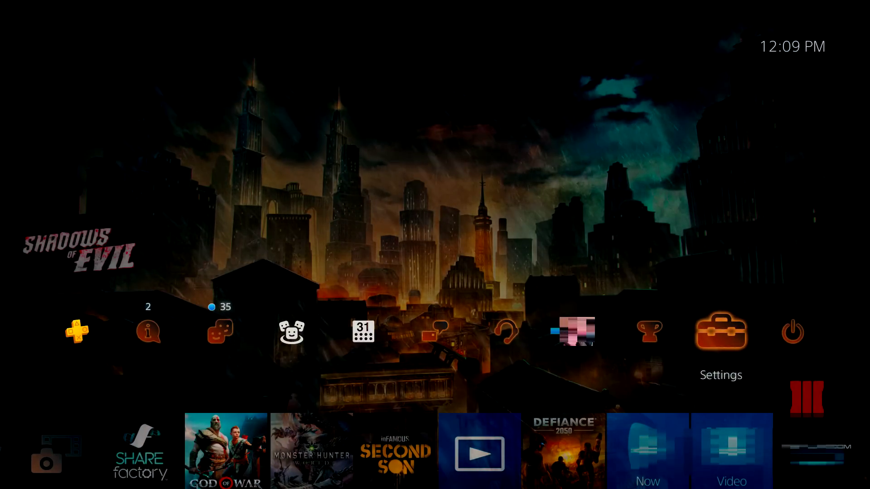